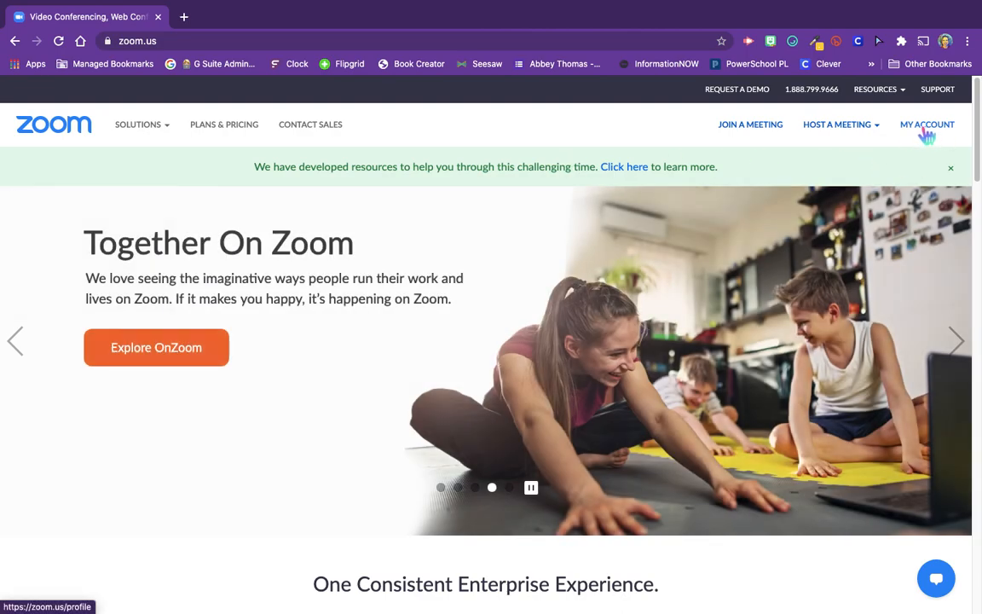
# Open the account's personal settings and show the Meeting settings.
pyautogui.click(925, 128)
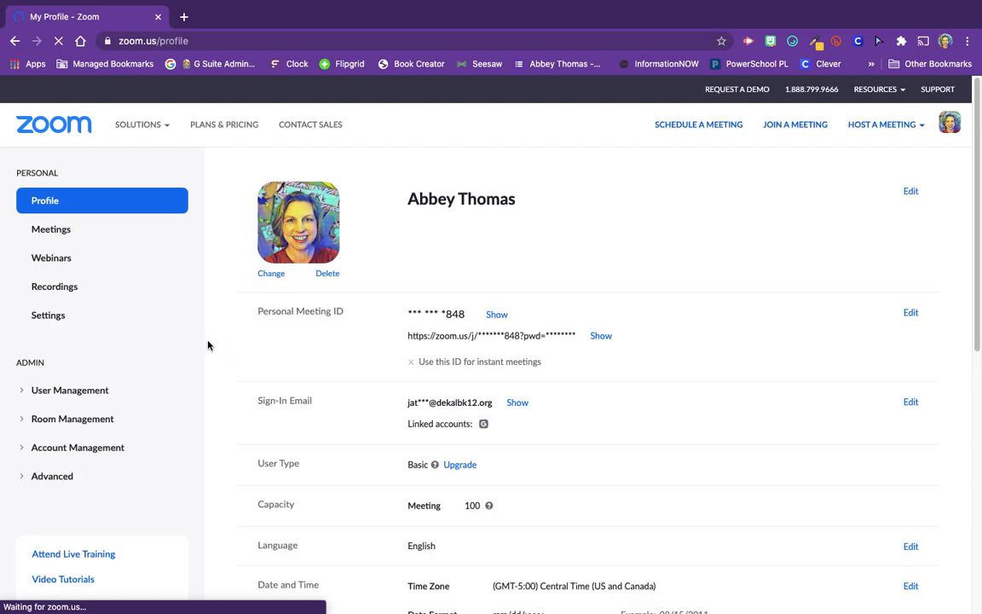
pyautogui.click(58, 235)
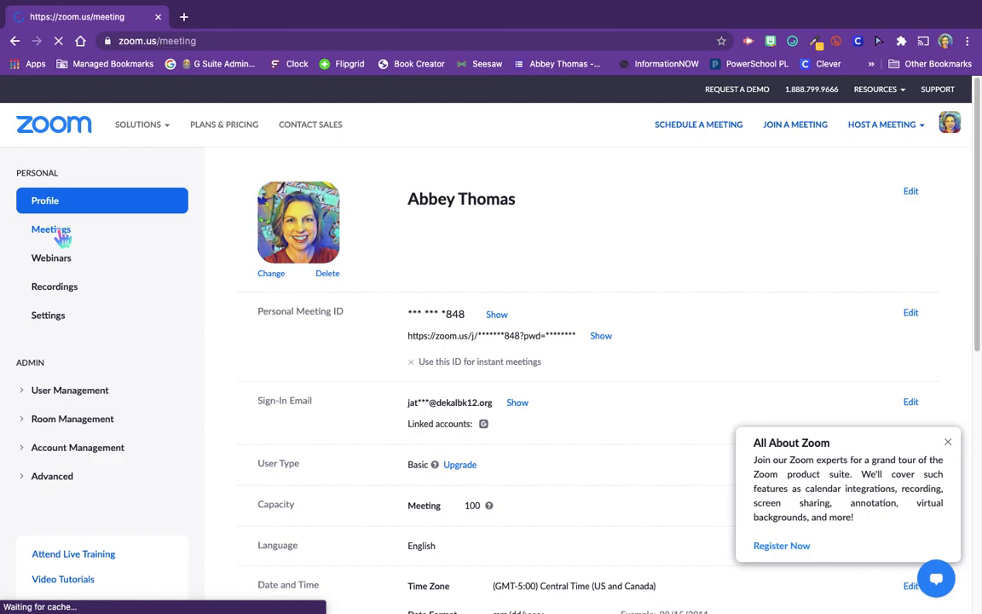
pyautogui.click(53, 317)
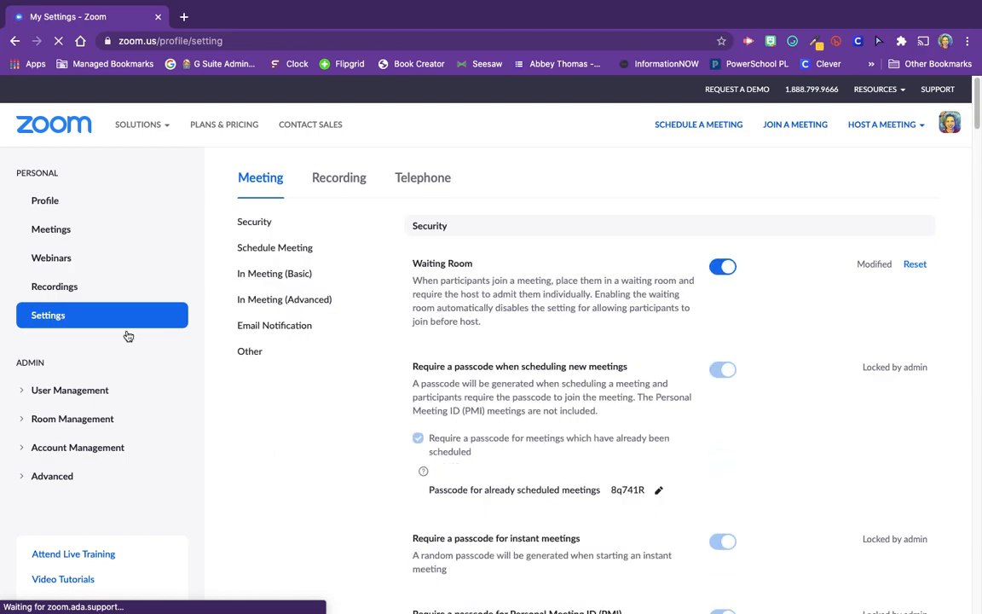
pyautogui.click(252, 172)
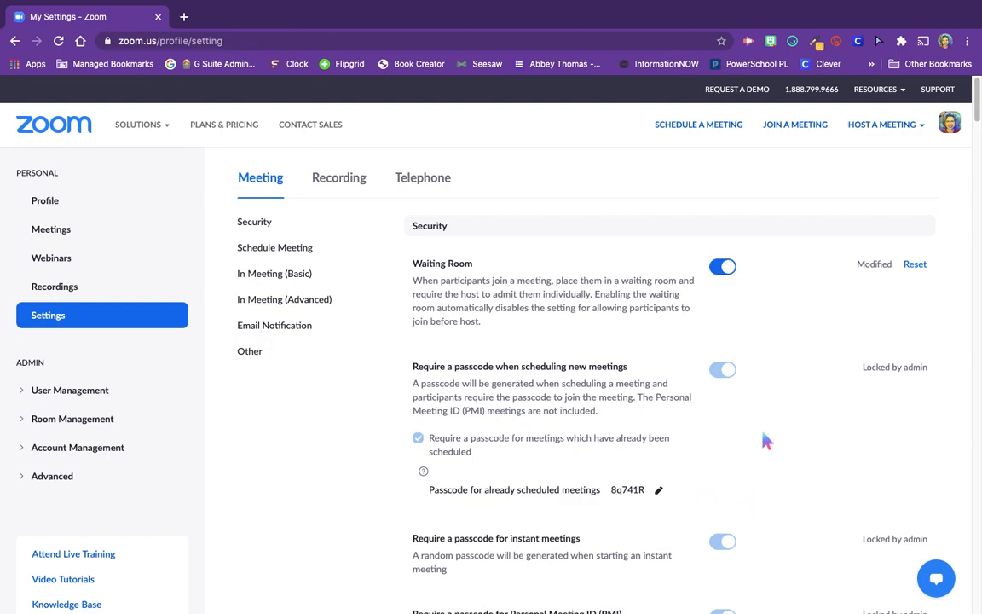
# Review the Security and Schedule Meeting settings, covering waiting room, passcodes, video, audio type, join before host, Personal Meeting ID and muting upon entry.
pyautogui.scroll(-3, 766, 440)
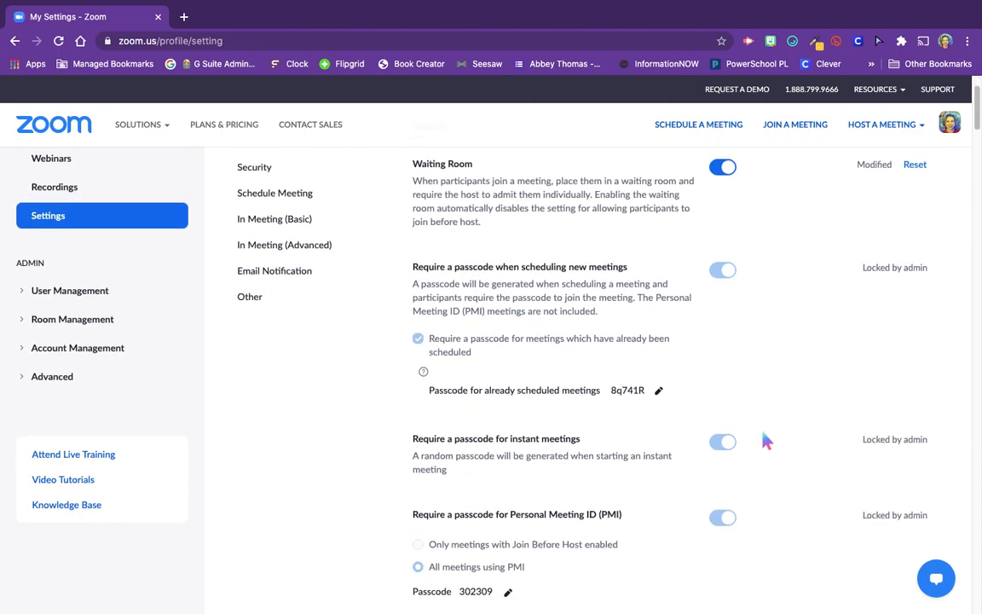
pyautogui.scroll(-4, 767, 441)
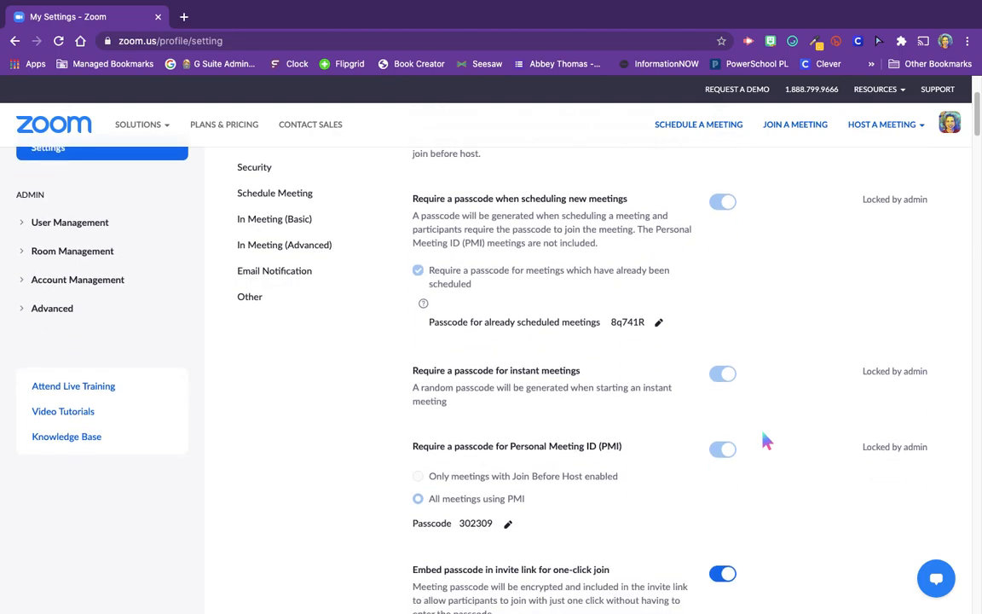
pyautogui.scroll(-4, 766, 441)
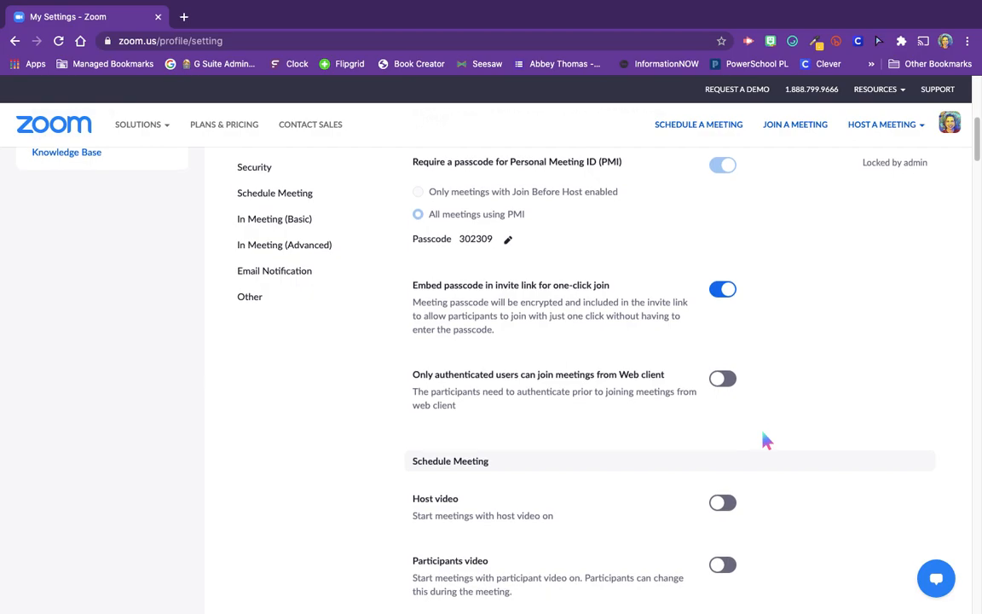
pyautogui.scroll(-4, 766, 441)
pyautogui.scroll(-2, 766, 441)
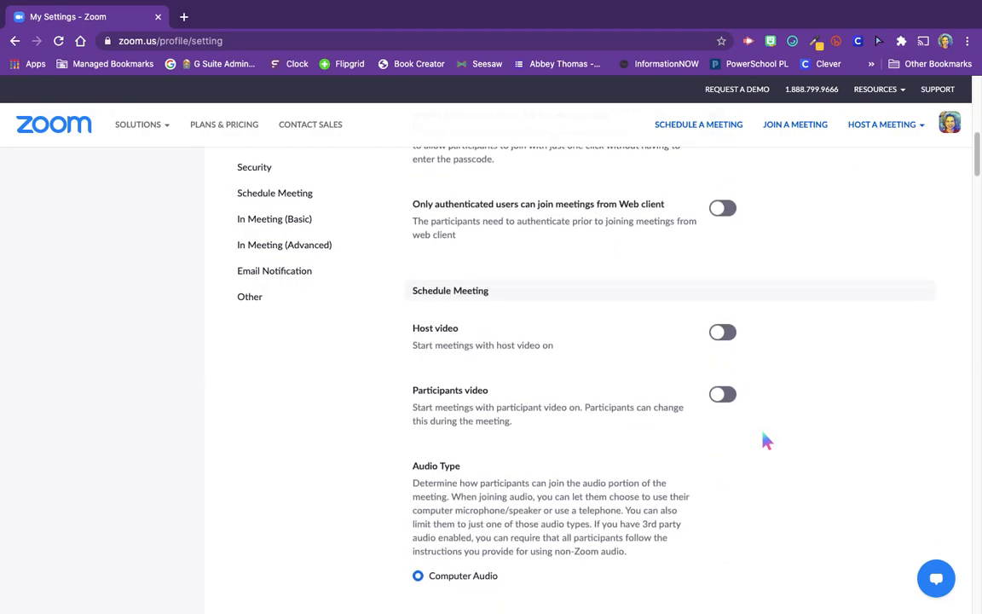
pyautogui.scroll(-1, 767, 441)
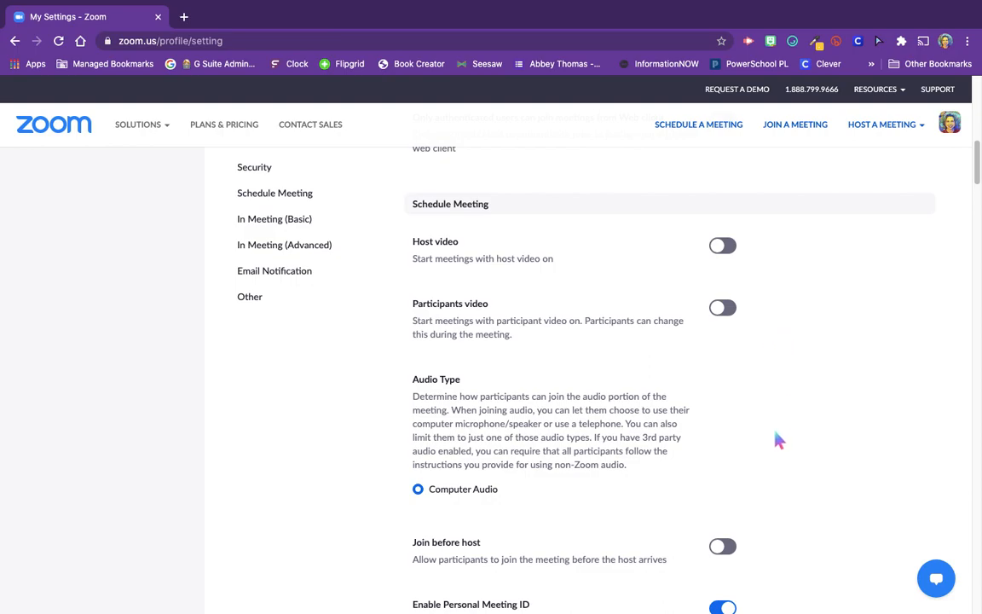
pyautogui.scroll(-1, 778, 440)
pyautogui.scroll(-5, 778, 440)
pyautogui.scroll(-3, 778, 440)
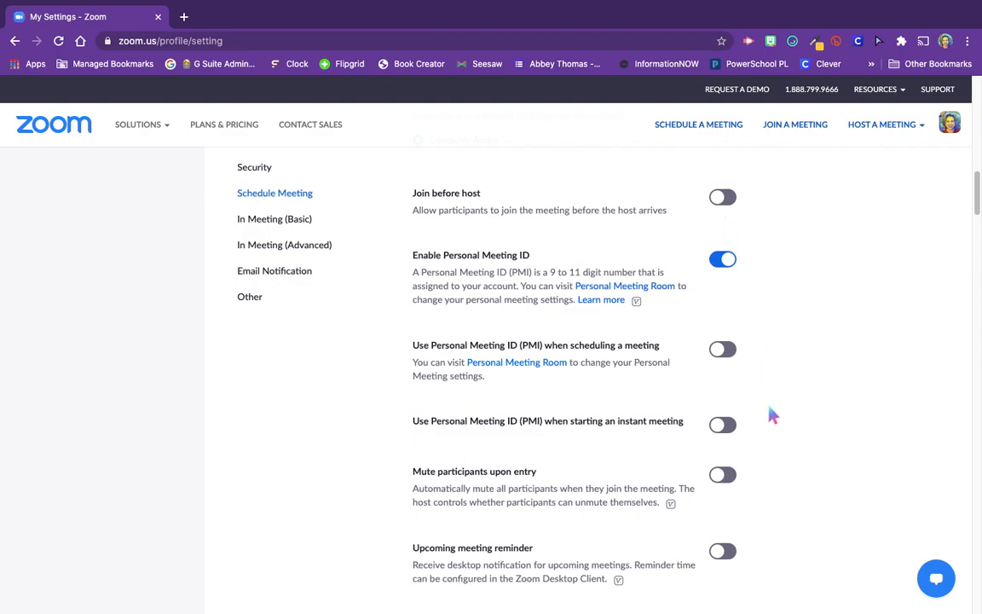
pyautogui.scroll(-5, 772, 415)
pyautogui.scroll(-3, 773, 415)
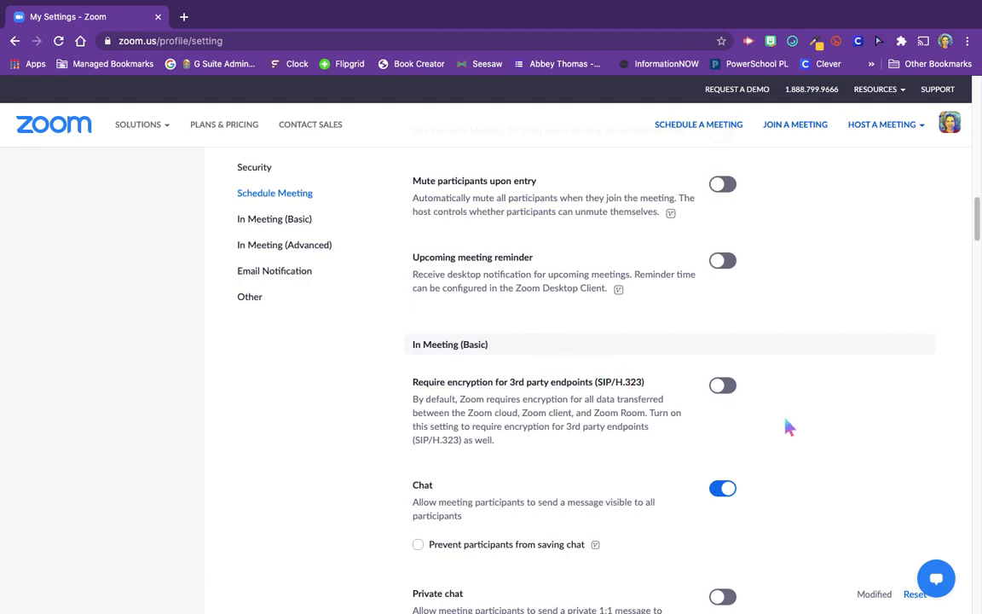
# Review the In Meeting (Basic) settings for chat, private chat, auto saving chats, sound notifications, file transfer and feedback.
pyautogui.scroll(-3, 789, 427)
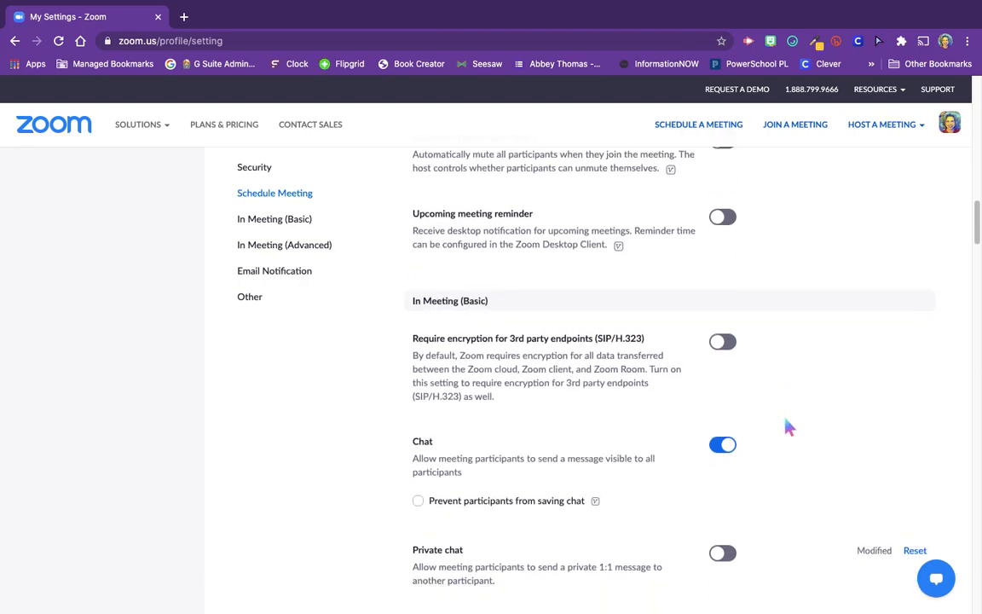
pyautogui.scroll(-3, 788, 426)
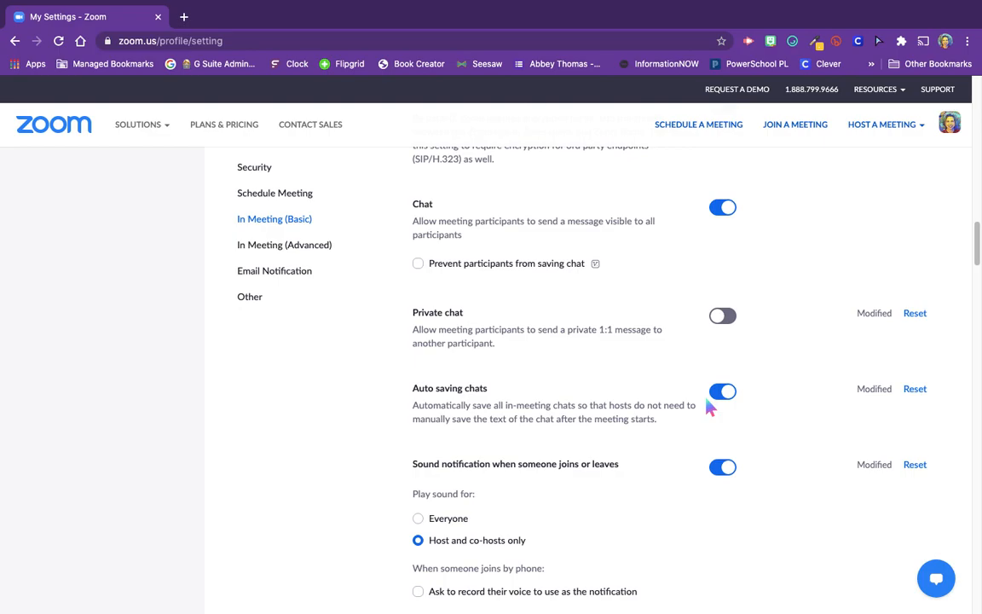
pyautogui.scroll(-2, 605, 500)
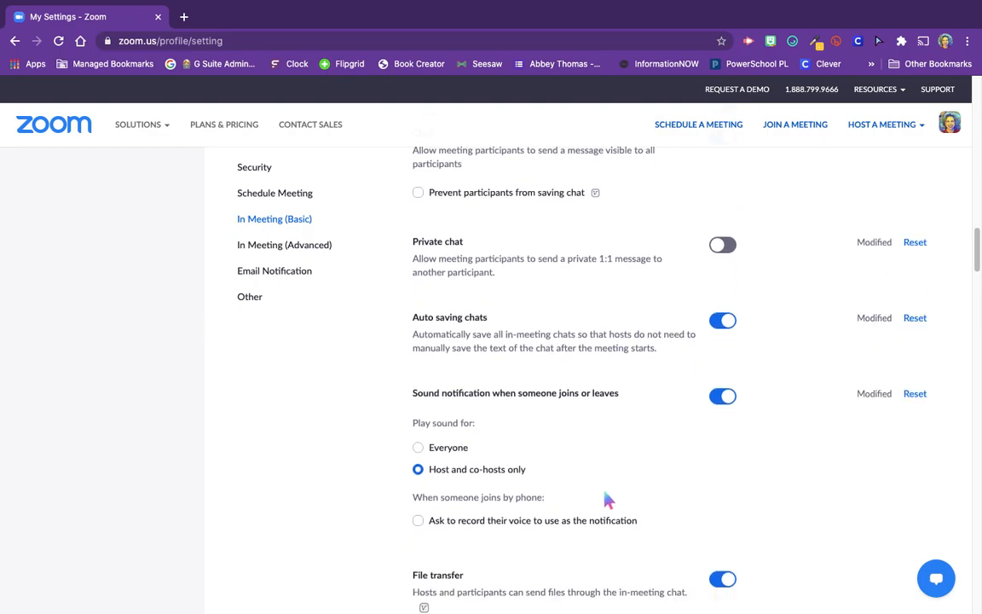
pyautogui.scroll(-4, 609, 498)
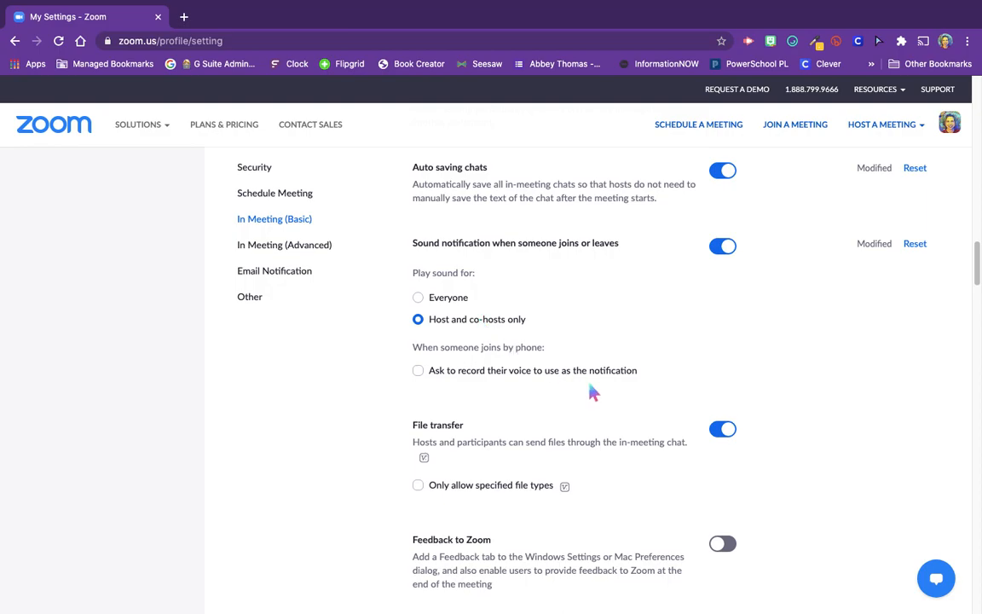
pyautogui.scroll(-3, 636, 422)
pyautogui.scroll(-2, 636, 424)
pyautogui.scroll(-1, 636, 424)
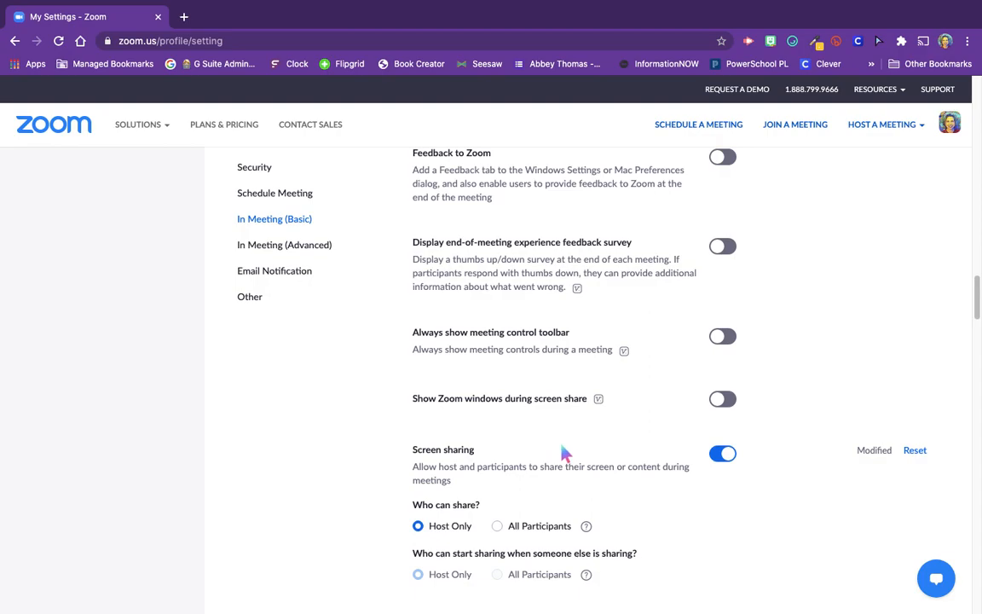
# Examine the In Meeting (Basic) options for screen sharing, annotation, whiteboard, remote control, nonverbal feedback, reactions, rejoining, renaming and profile pictures.
pyautogui.scroll(-5, 569, 461)
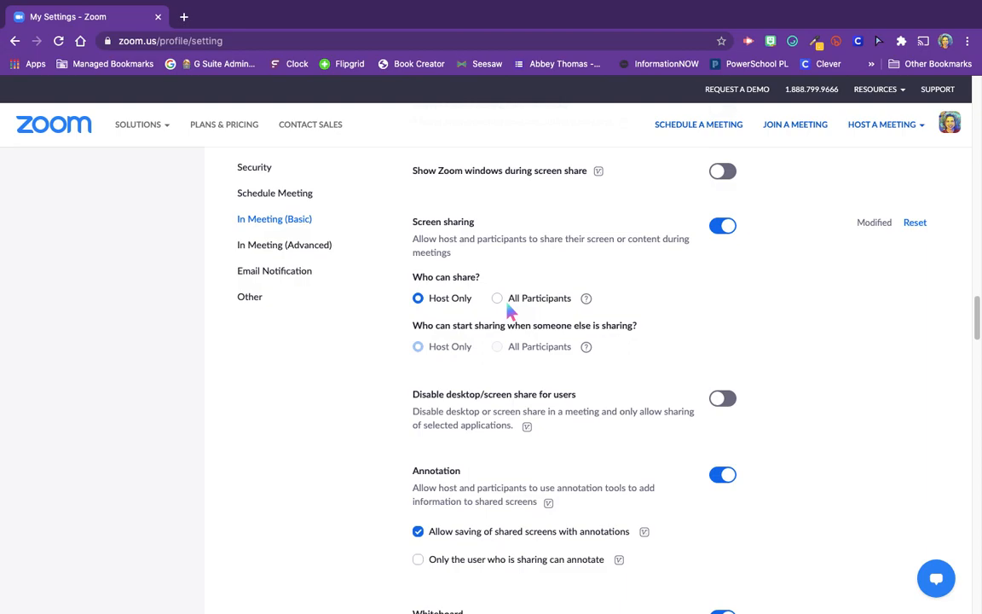
pyautogui.scroll(-1, 674, 413)
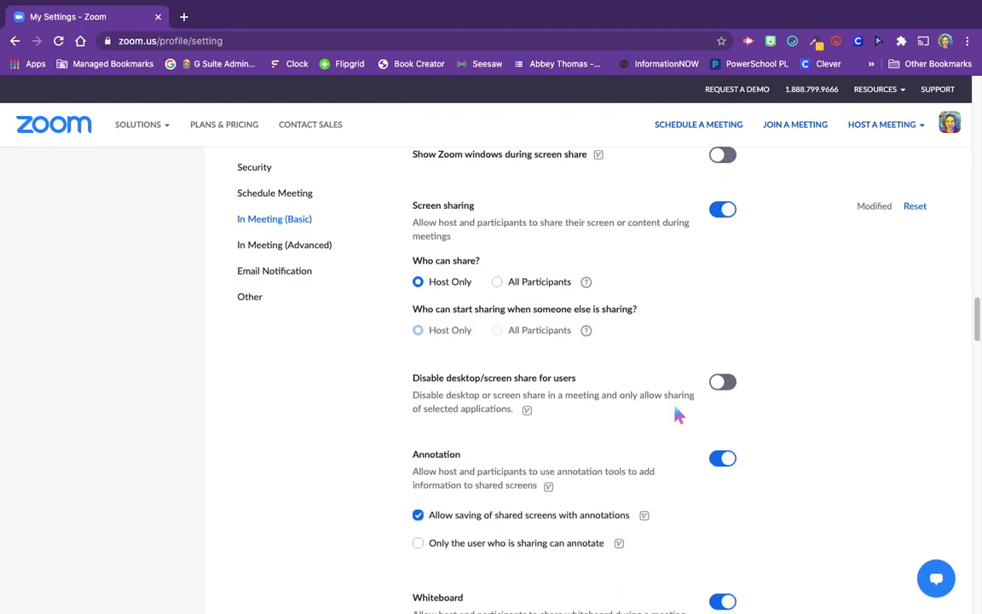
pyautogui.scroll(-3, 678, 415)
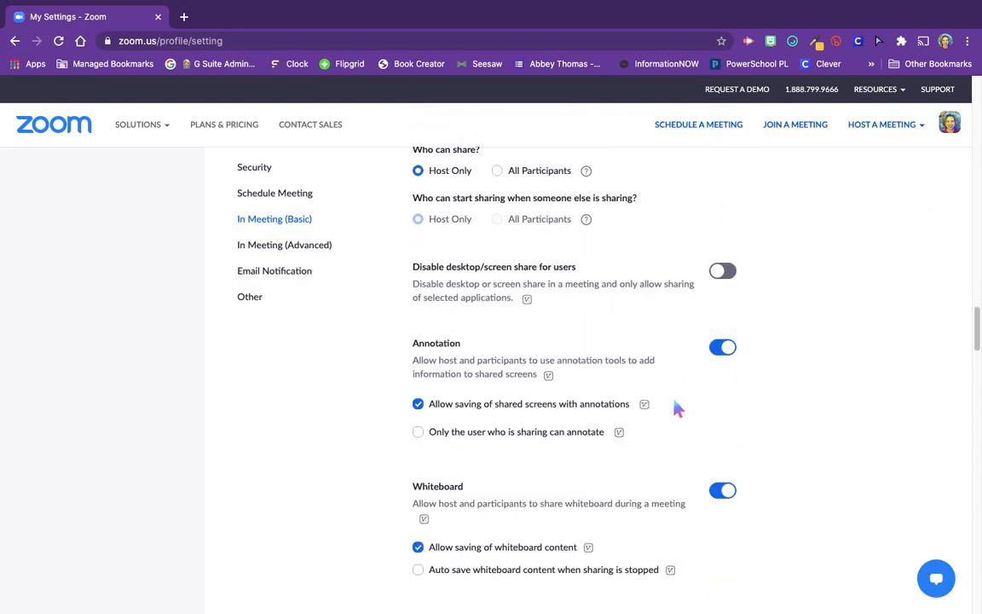
pyautogui.scroll(-3, 678, 410)
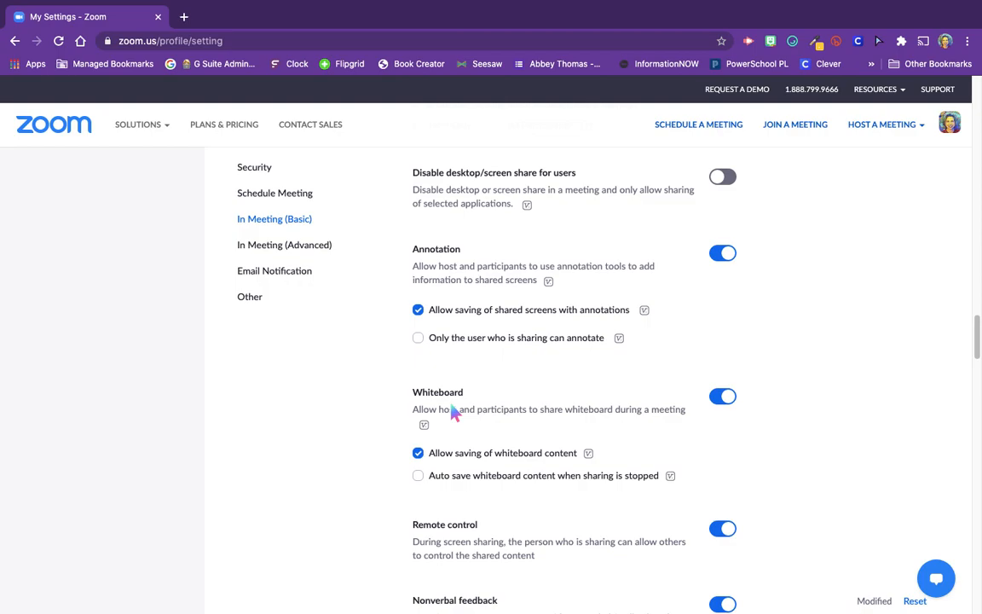
pyautogui.scroll(-3, 453, 413)
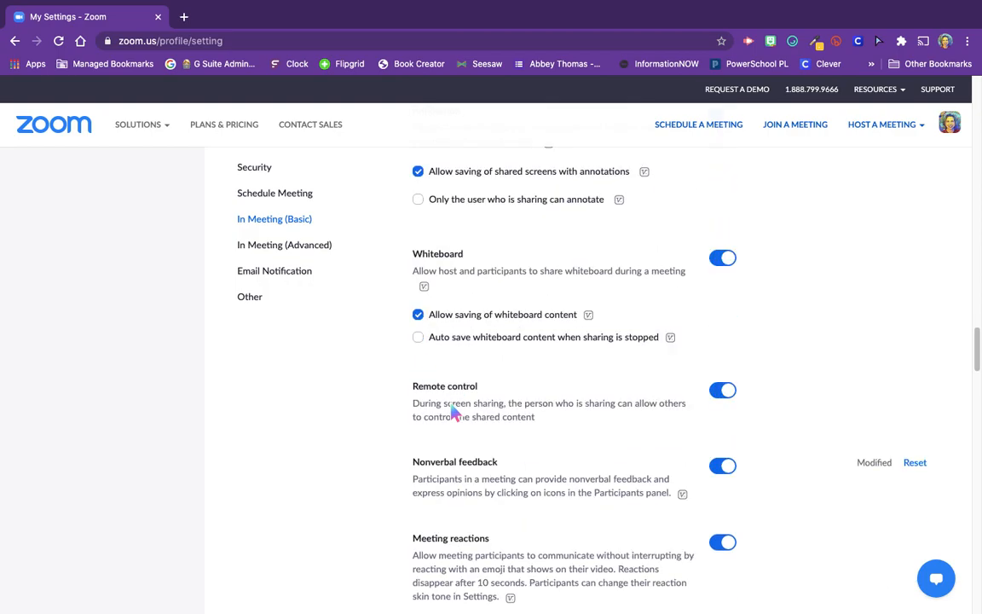
pyautogui.scroll(-3, 453, 412)
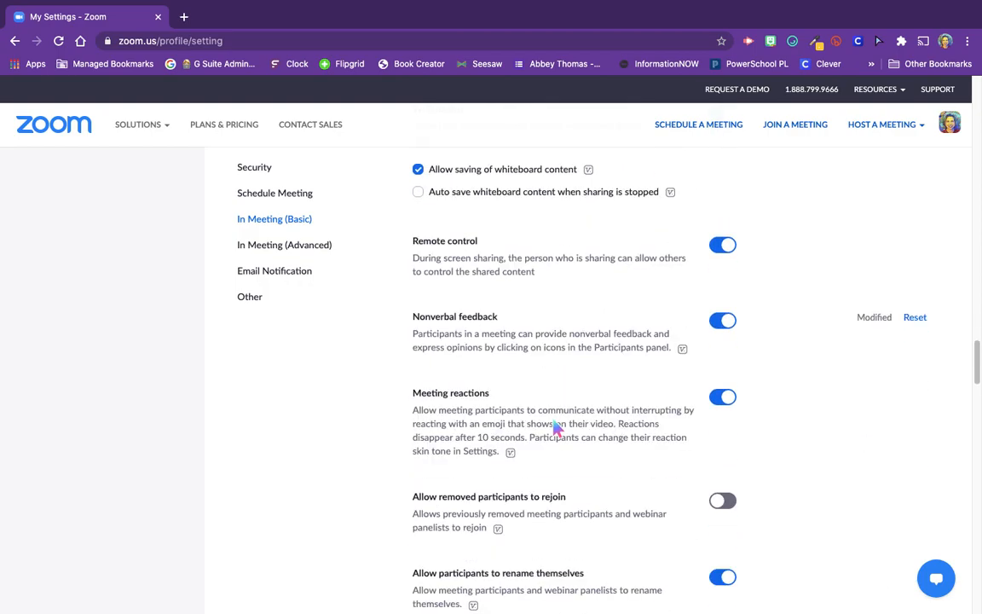
pyautogui.scroll(-1, 558, 426)
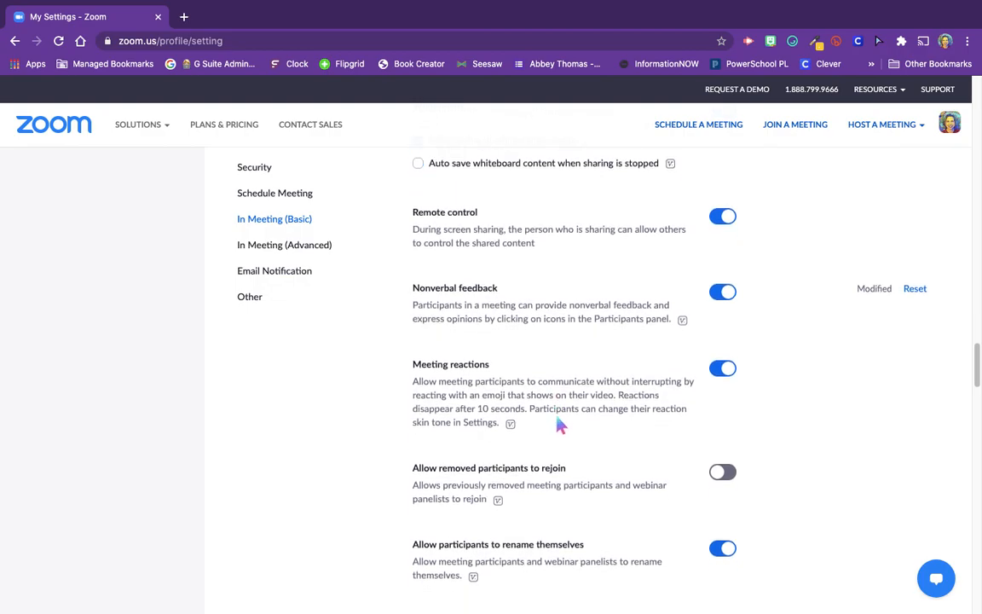
pyautogui.scroll(-2, 554, 409)
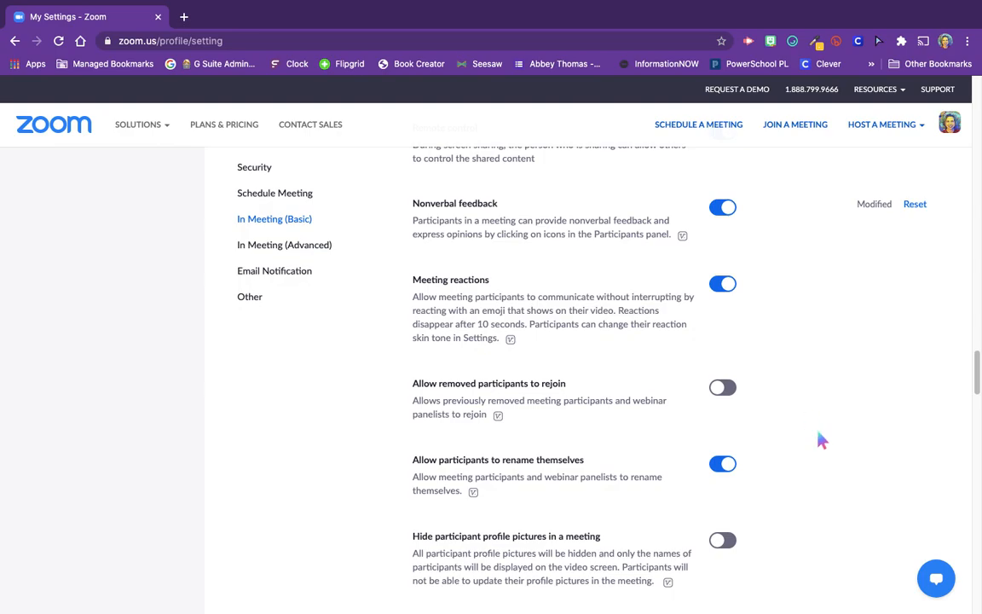
pyautogui.scroll(-4, 821, 439)
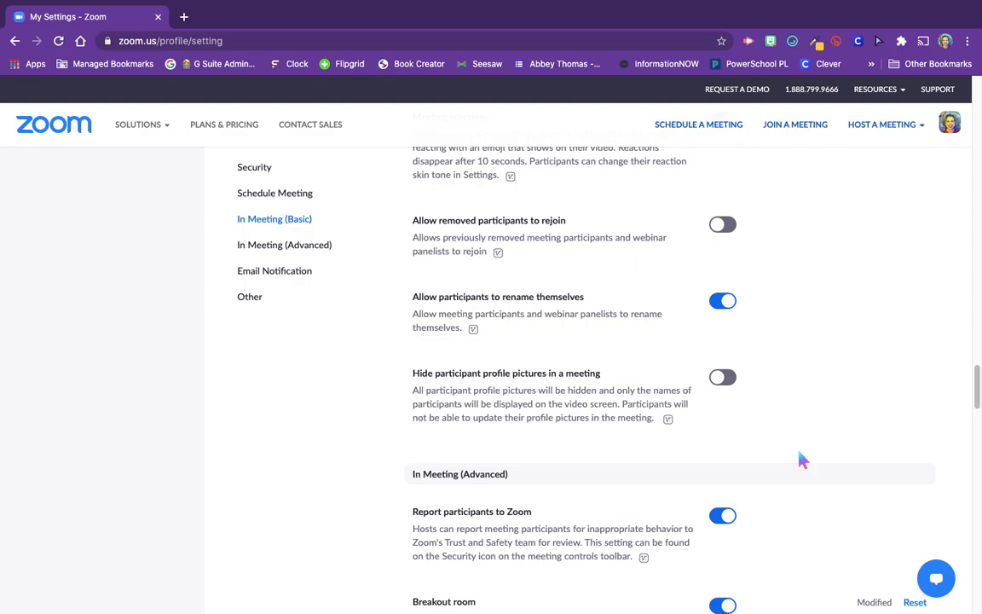
# Review the In Meeting (Advanced) settings for reporting participants, breakout rooms, remote support, closed captioning, saving captions and far end camera control.
pyautogui.scroll(-1, 804, 460)
pyautogui.scroll(-3, 803, 461)
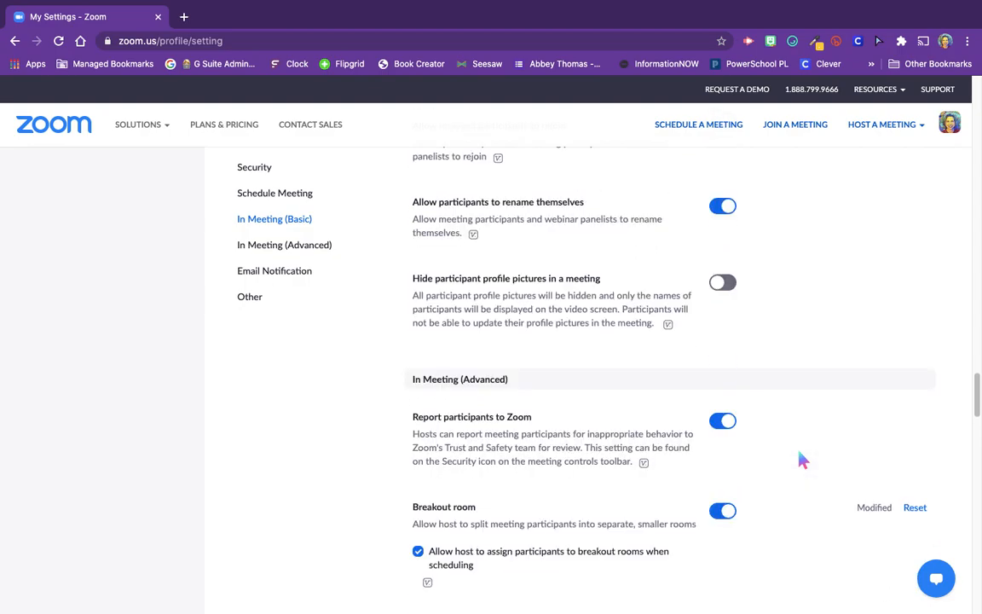
pyautogui.scroll(-2, 803, 461)
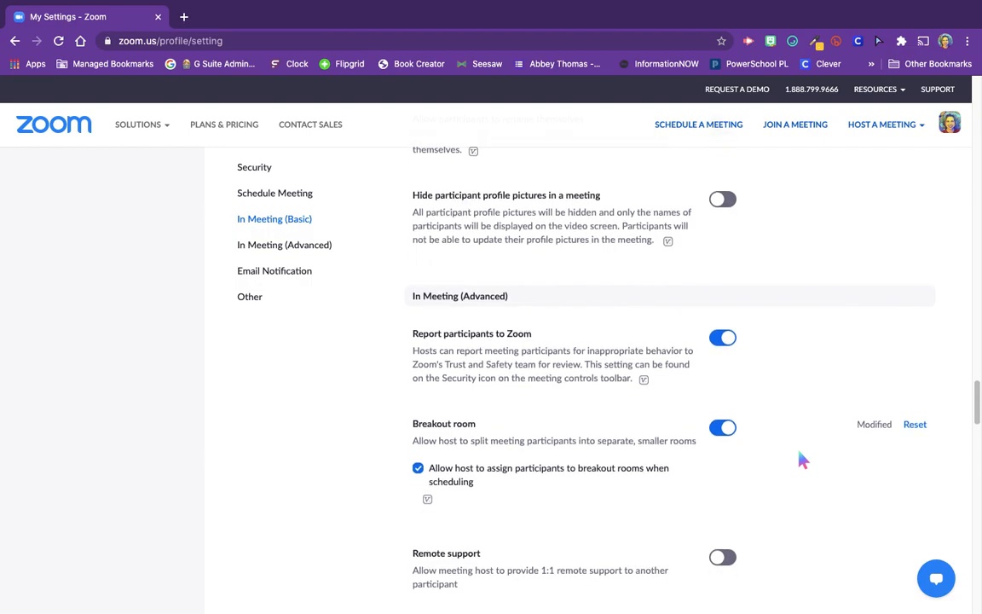
pyautogui.scroll(-3, 803, 460)
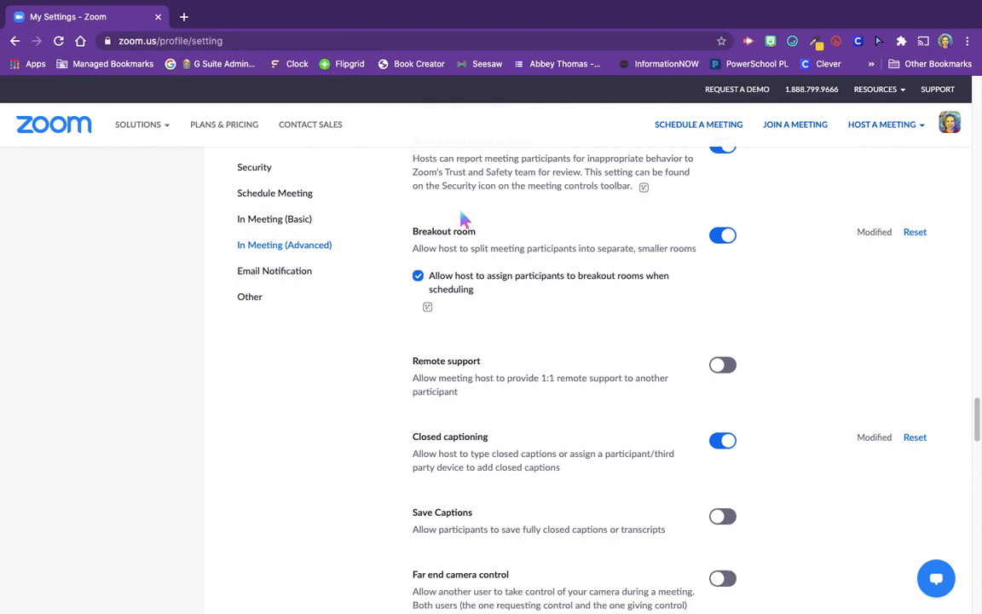
pyautogui.scroll(-1, 557, 247)
pyautogui.scroll(-1, 555, 247)
pyautogui.scroll(-1, 555, 246)
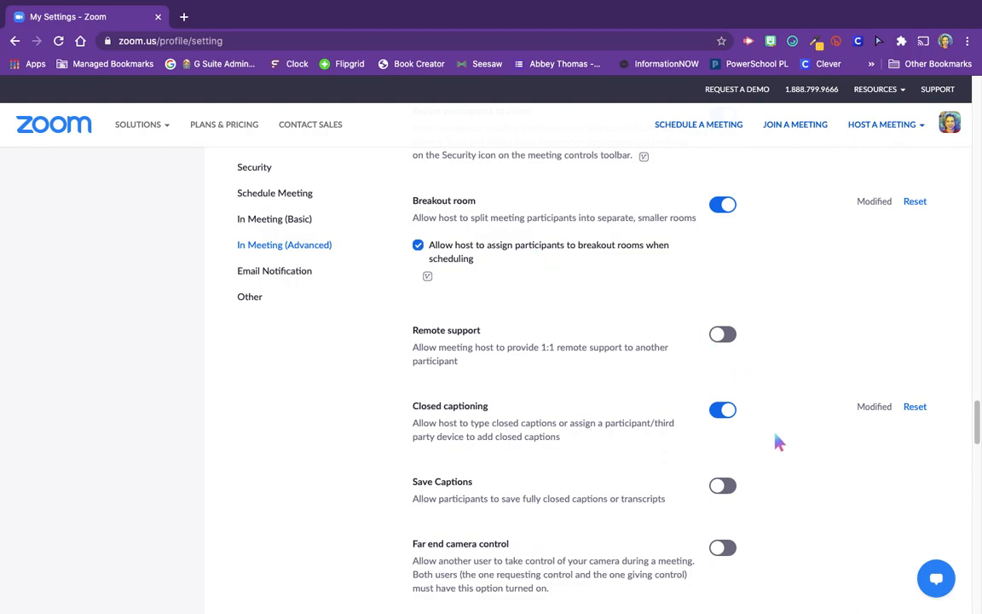
pyautogui.scroll(-2, 774, 438)
pyautogui.scroll(-1, 774, 438)
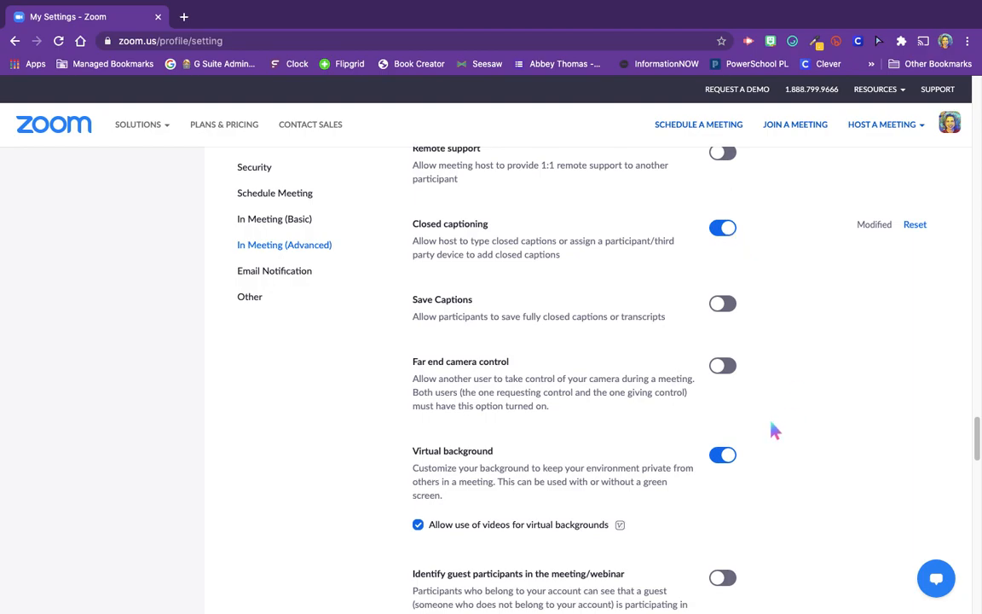
# Examine the virtual background setting, the remaining In Meeting (Advanced) options and the Email Notification settings.
pyautogui.scroll(-3, 776, 431)
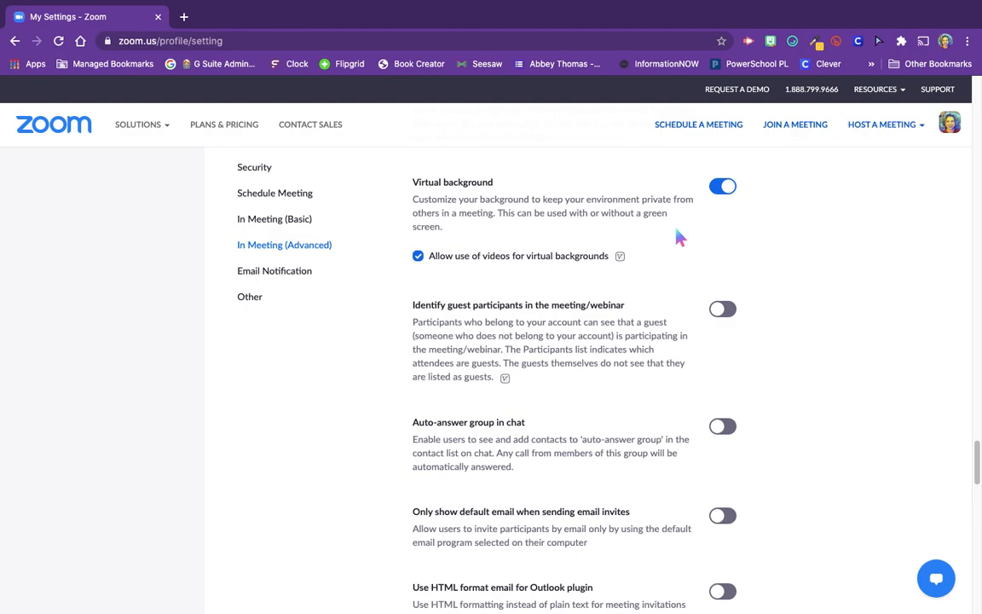
pyautogui.click(730, 186)
pyautogui.scroll(-5, 777, 460)
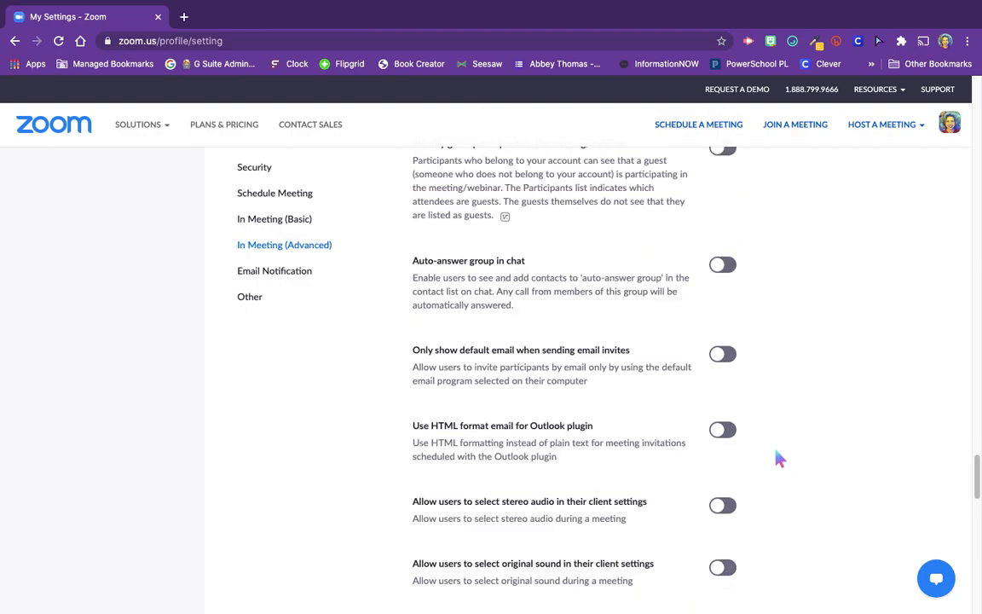
pyautogui.scroll(-3, 778, 458)
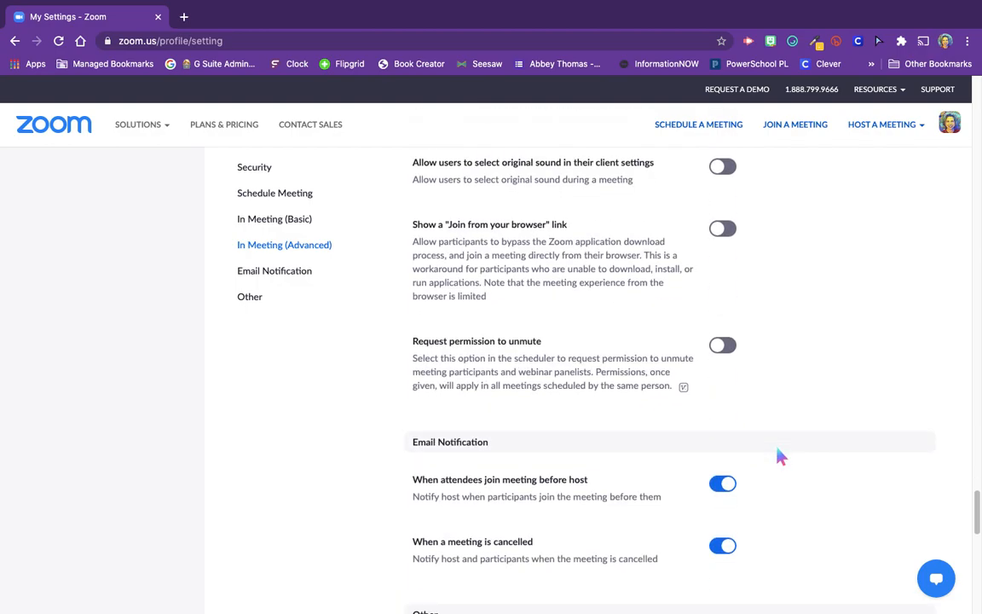
pyautogui.scroll(-1, 780, 458)
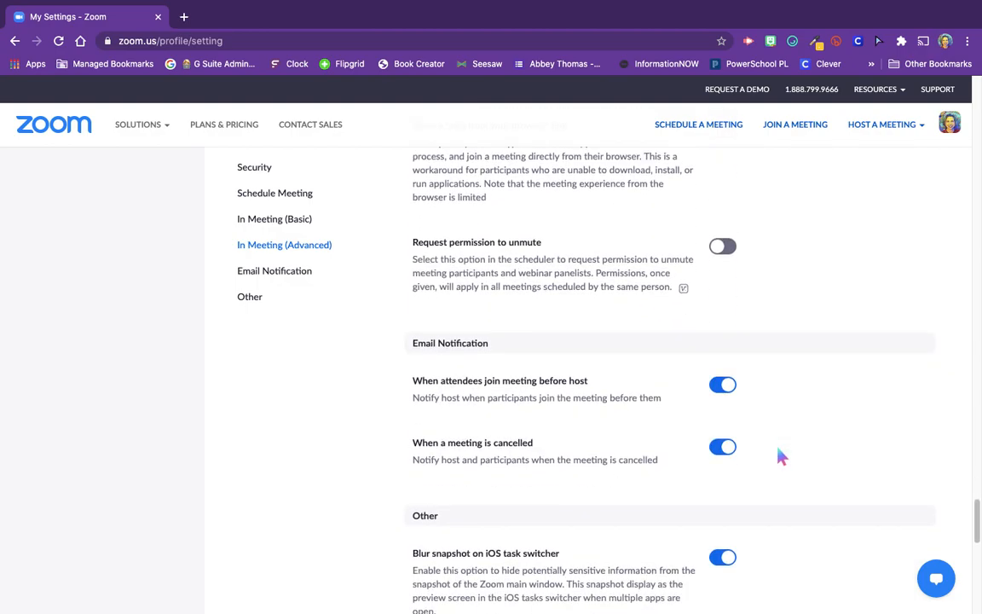